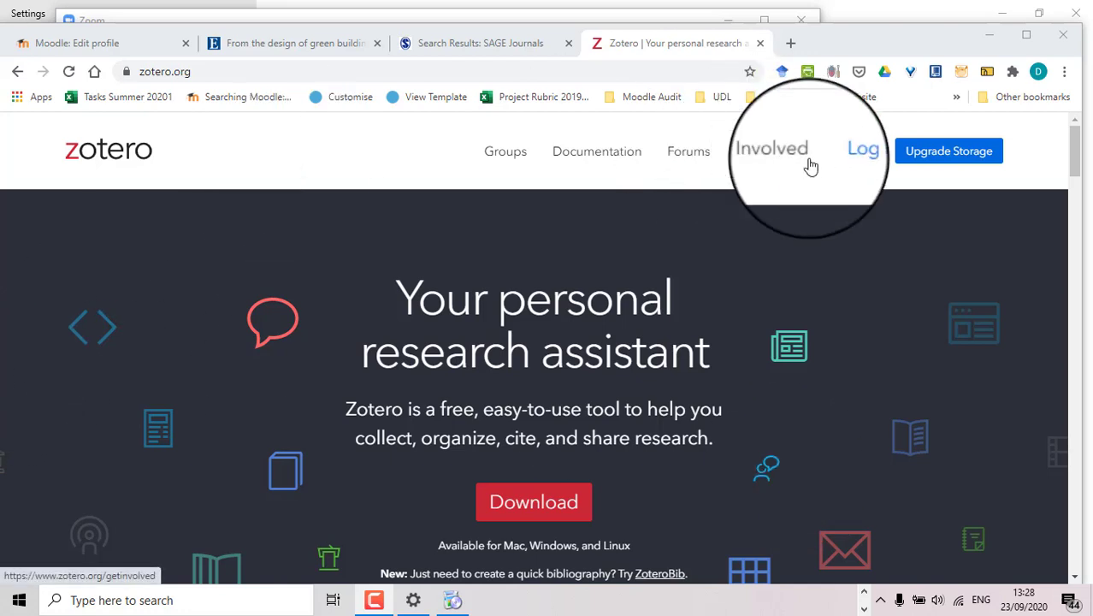
Open Zotero's free account registration page and review the fields of the sign-up form
left_click(838, 159)
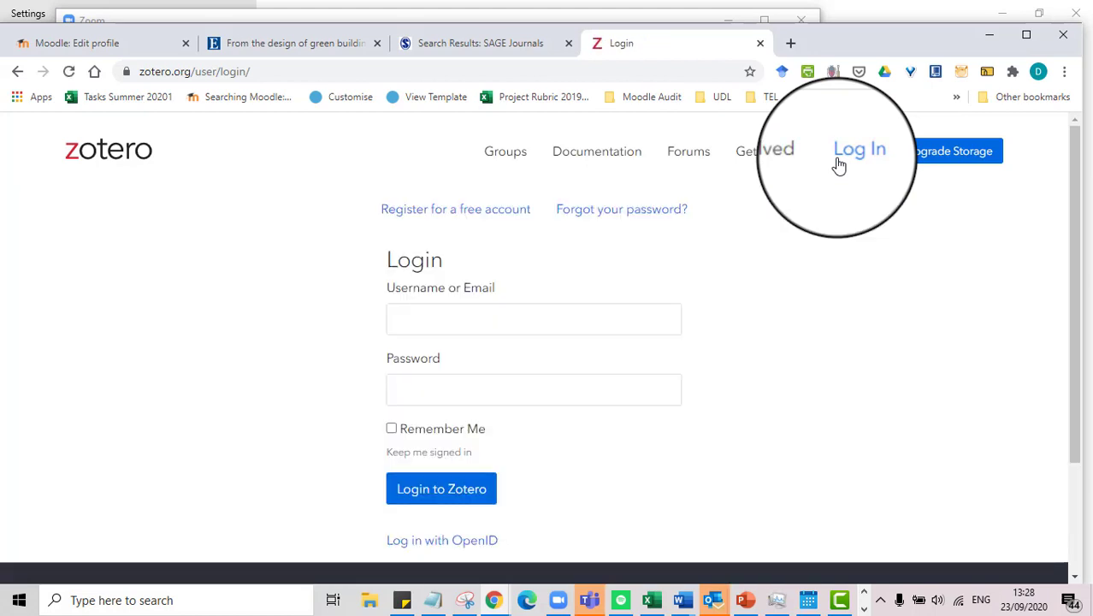
left_click(433, 225)
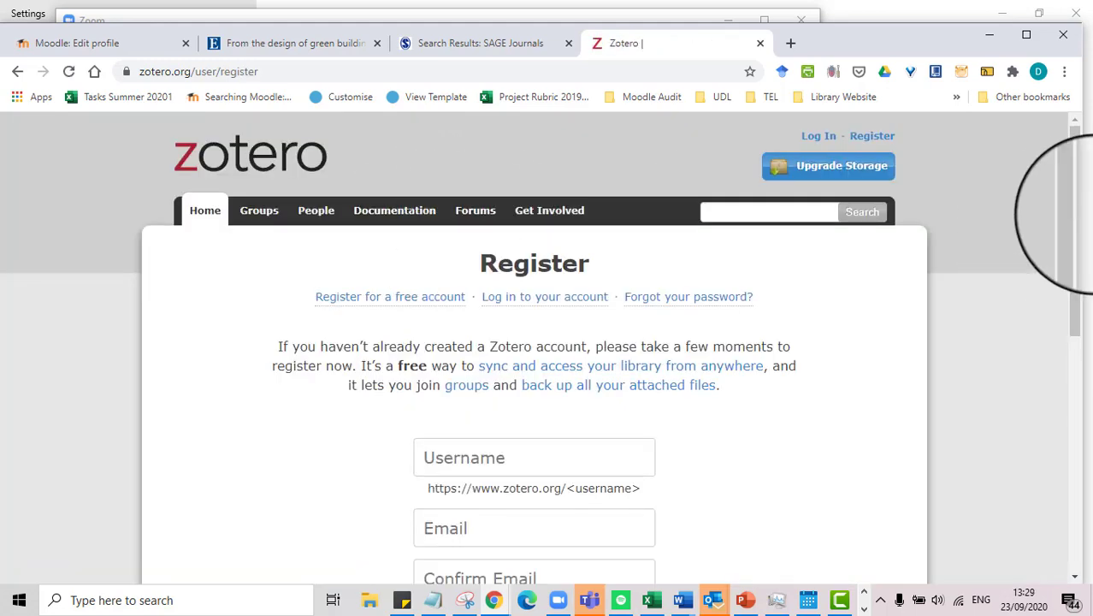
left_click_drag(1071, 214, 1089, 286)
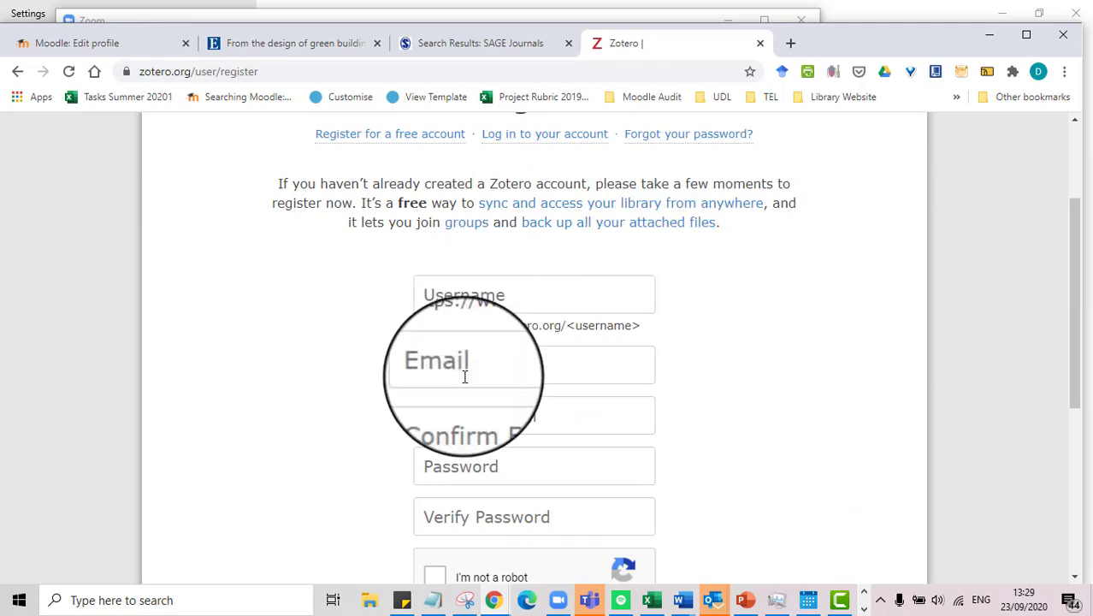
left_click_drag(1074, 313, 1075, 313)
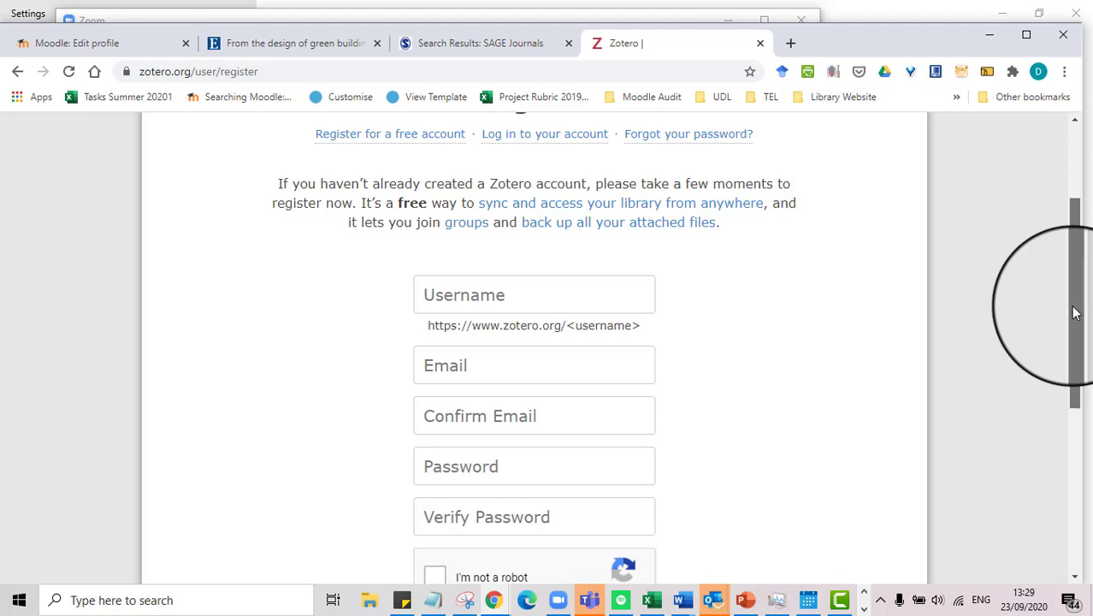
left_click_drag(1075, 313, 1069, 101)
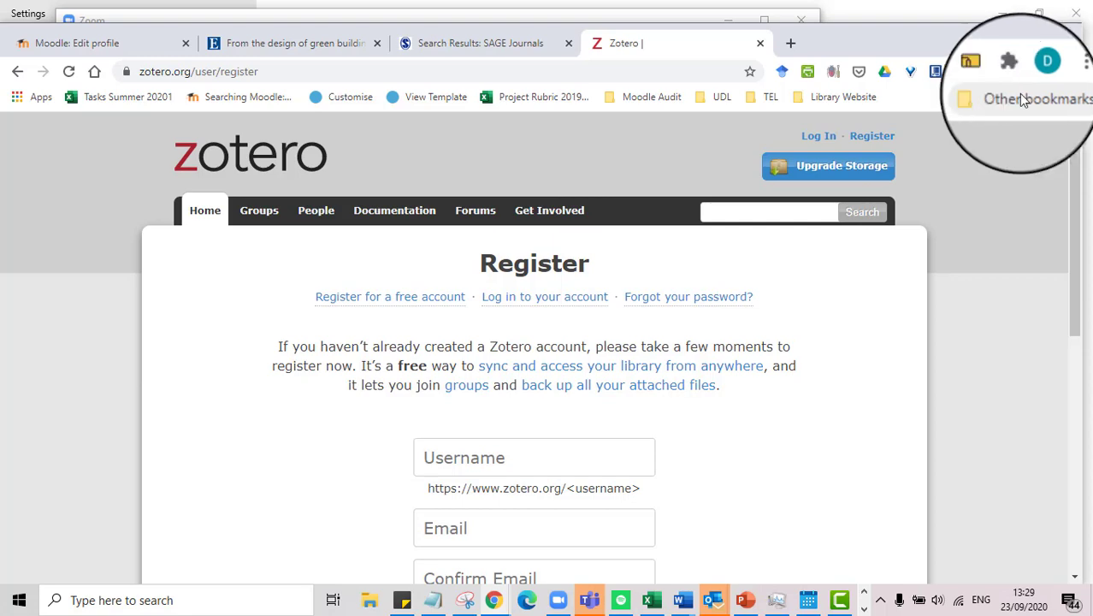
Return to the zotero.org home page and download the Zotero 5.0 for Windows installer
left_click_drag(190, 74, 542, 73)
key("BackSpace")
key("Return")
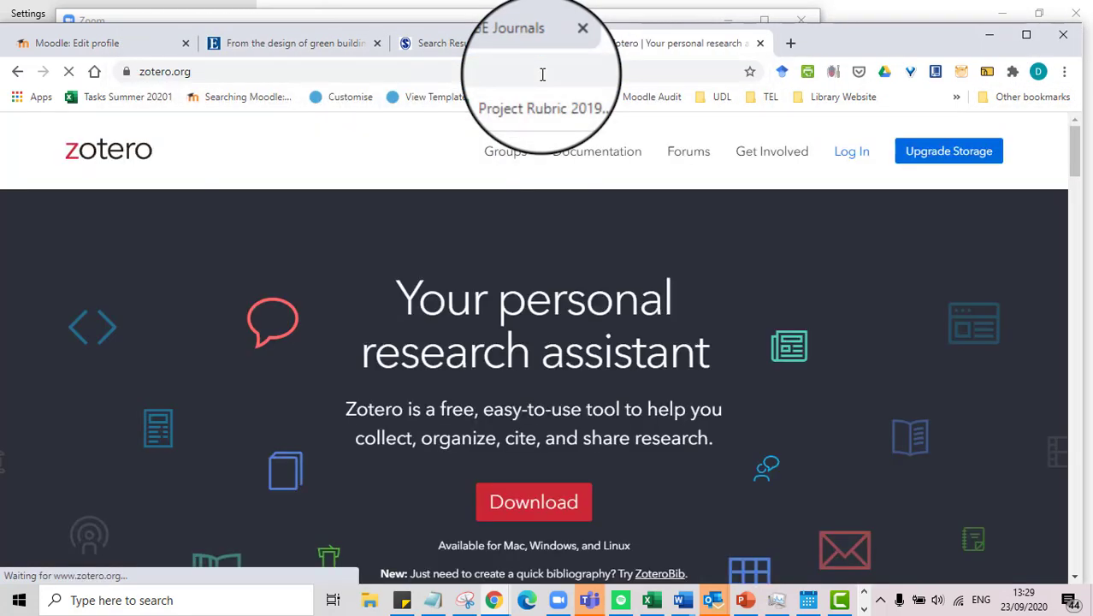
left_click(529, 511)
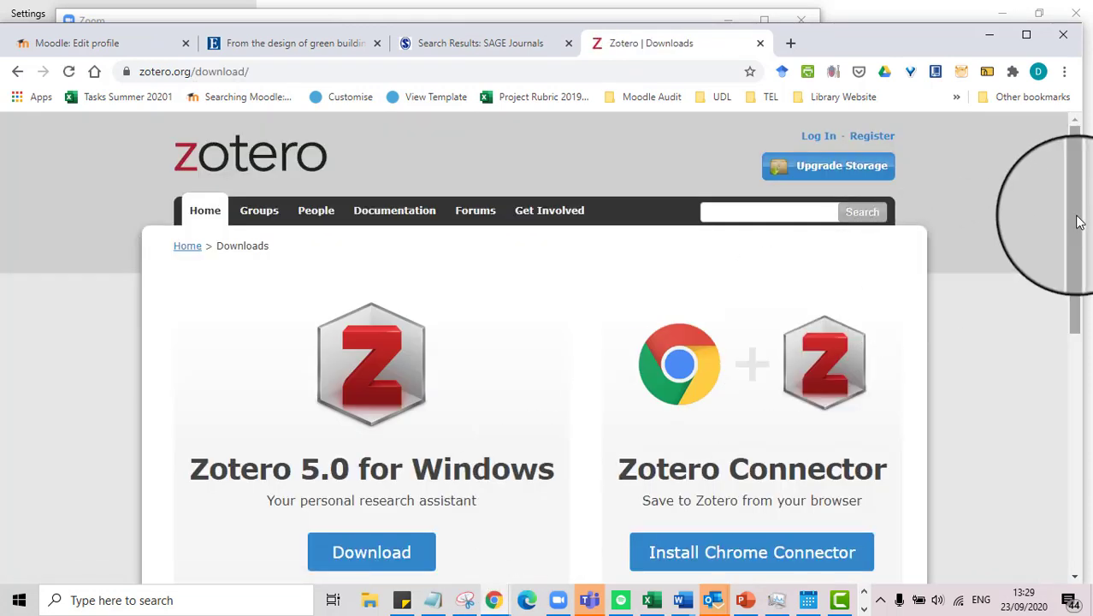
left_click_drag(1078, 215, 1079, 246)
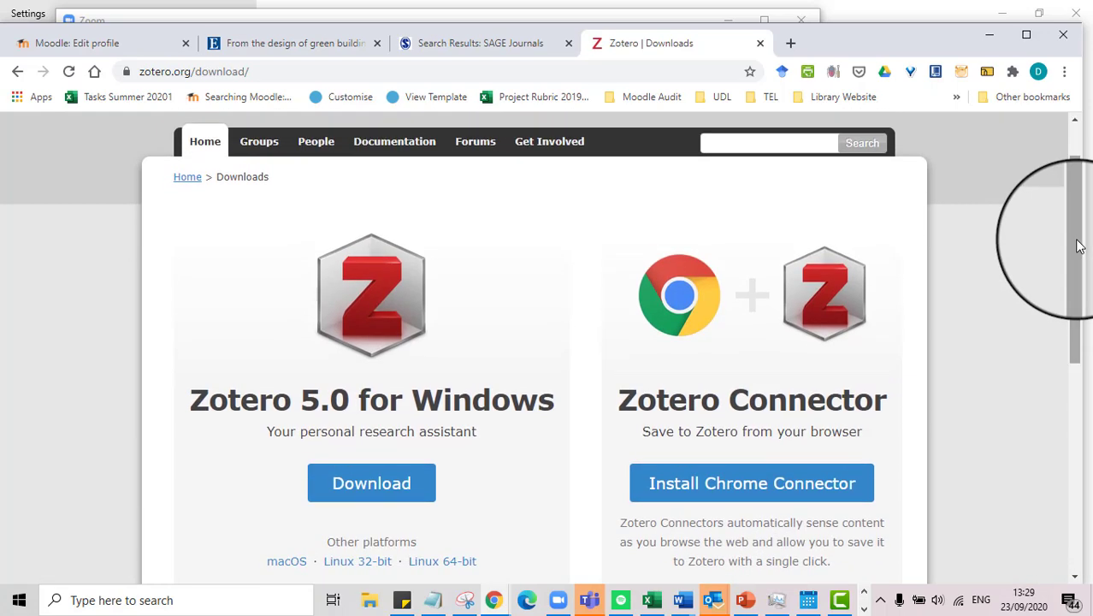
left_click(394, 496)
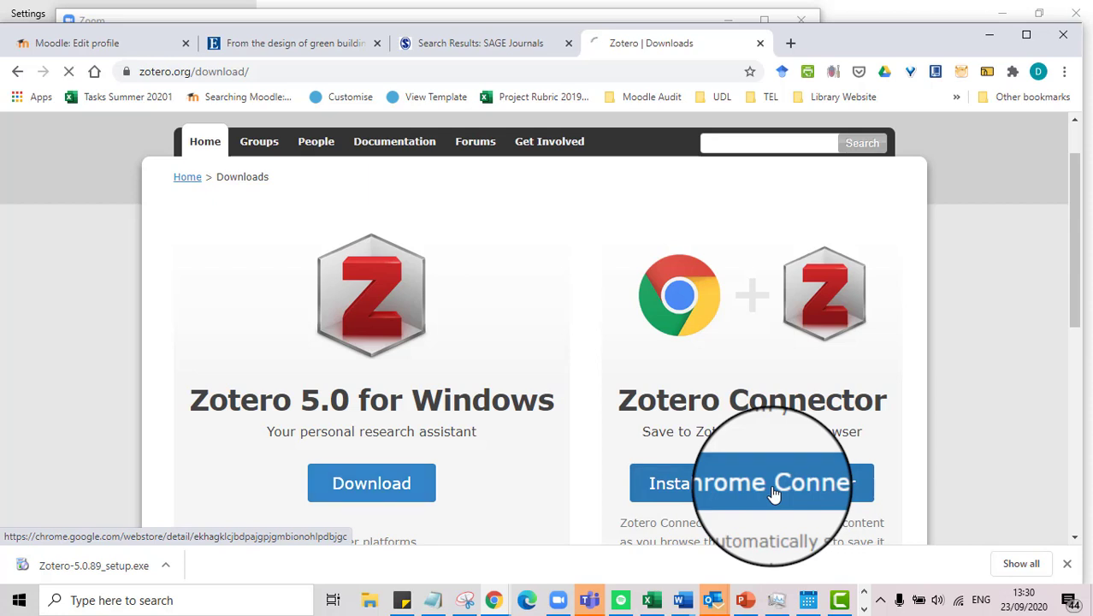
Add the Zotero Connector extension to Chrome from the Chrome Web Store
left_click(774, 494)
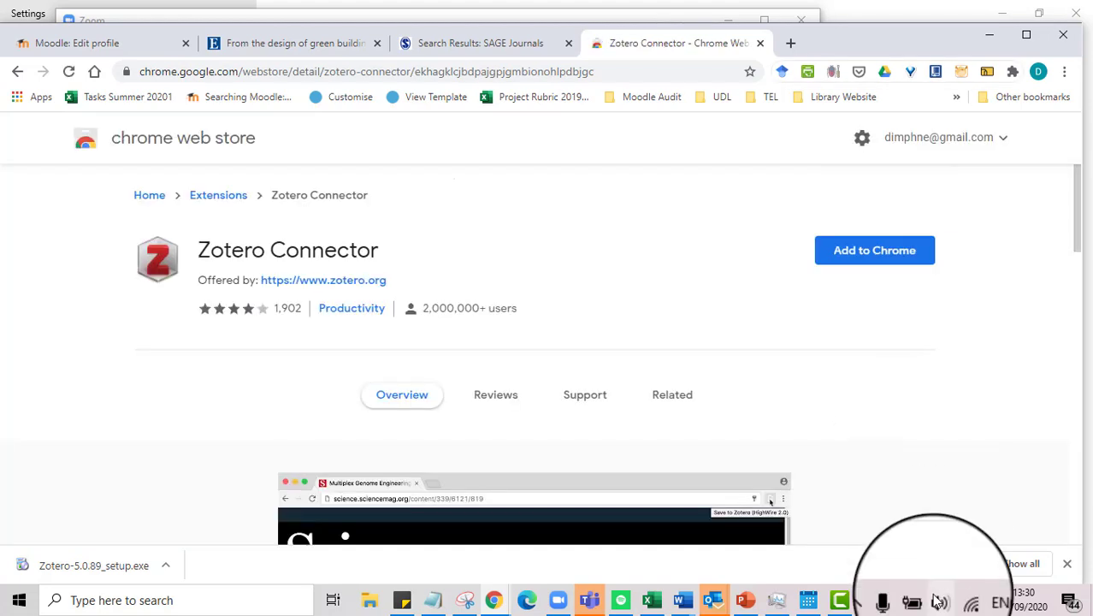
left_click(890, 252)
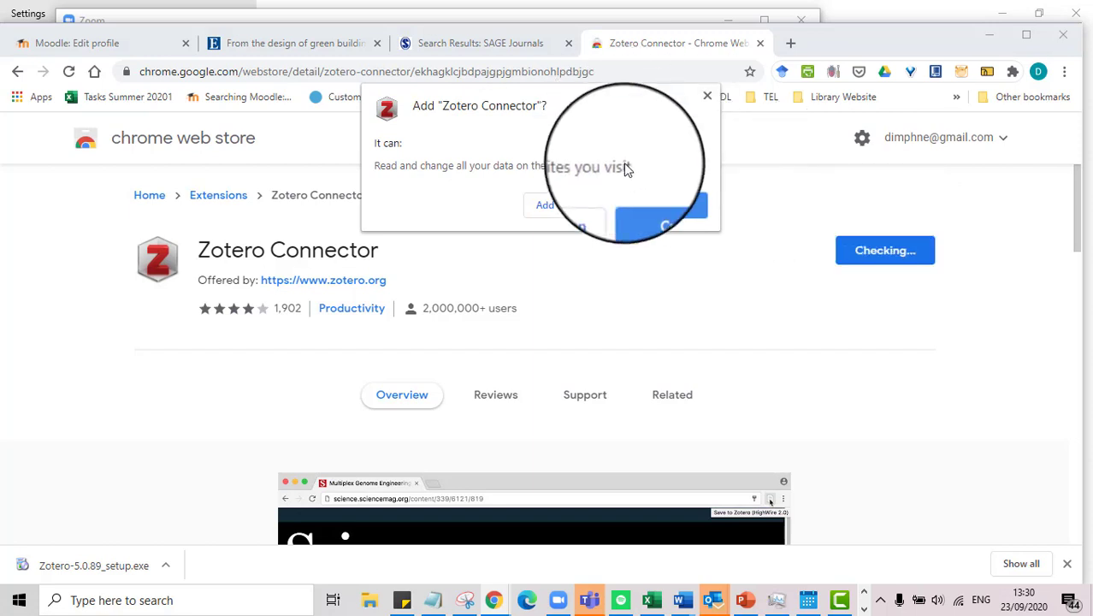
left_click(566, 208)
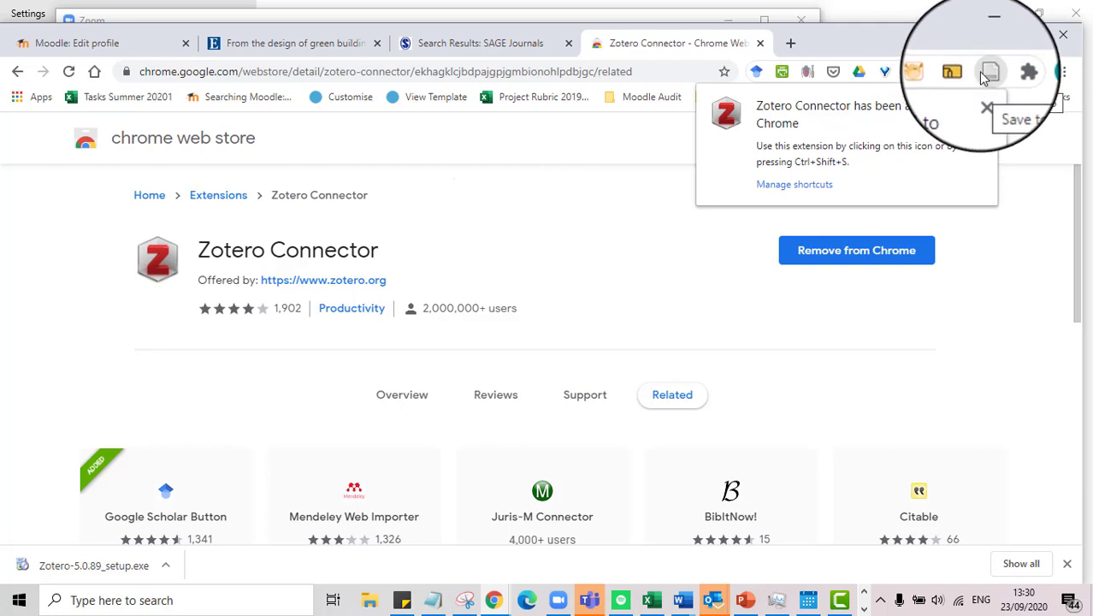
Run the downloaded Zotero-5.0.89_setup.exe, install Zotero with the preselected setup options, and launch it on finishing
left_click(62, 572)
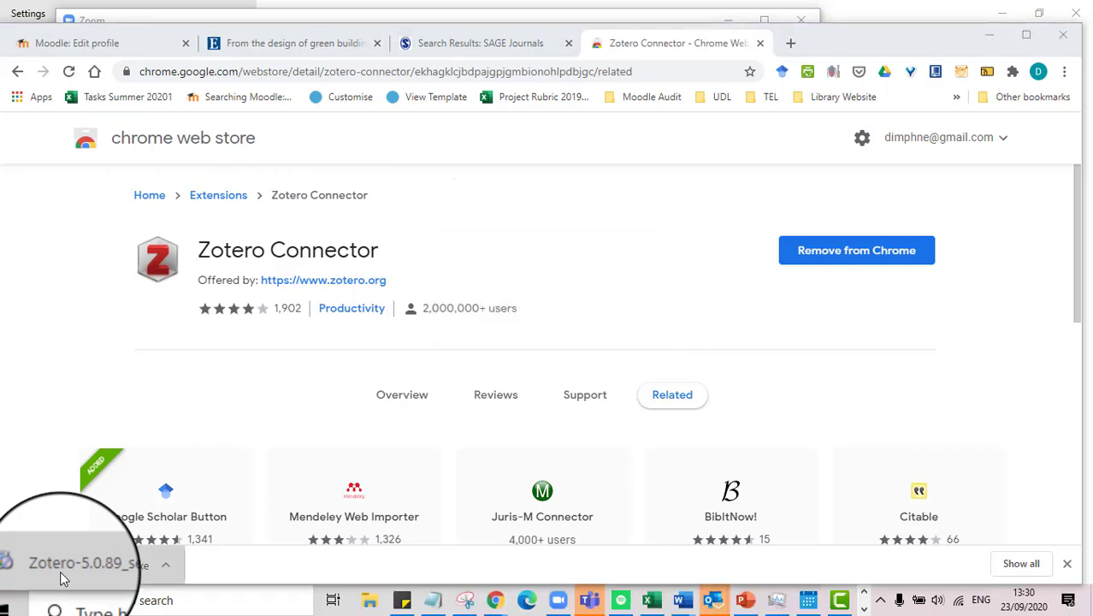
left_click(637, 428)
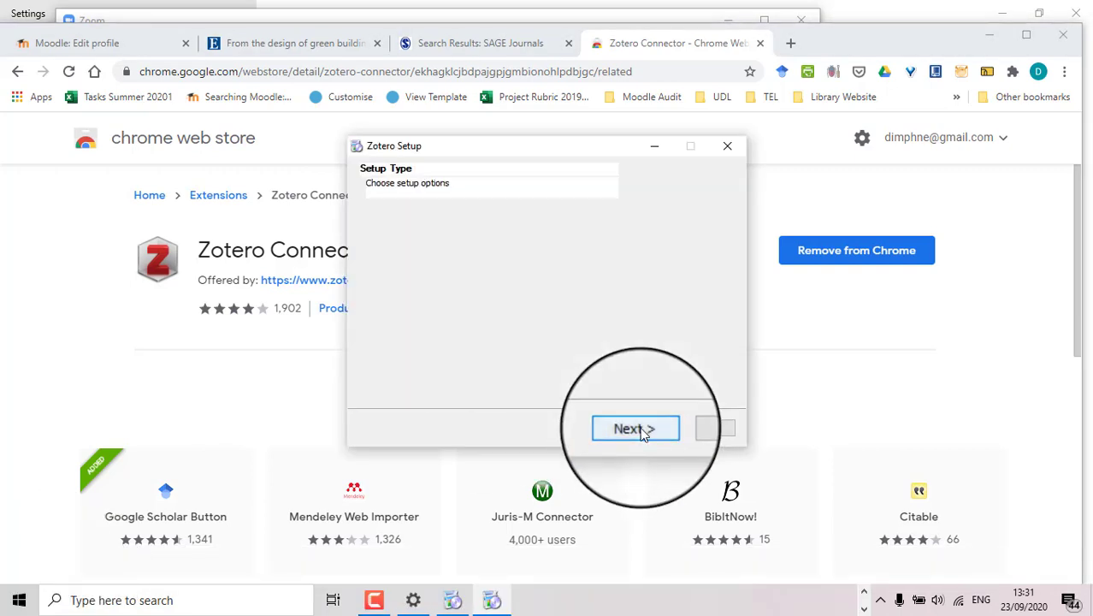
left_click(641, 430)
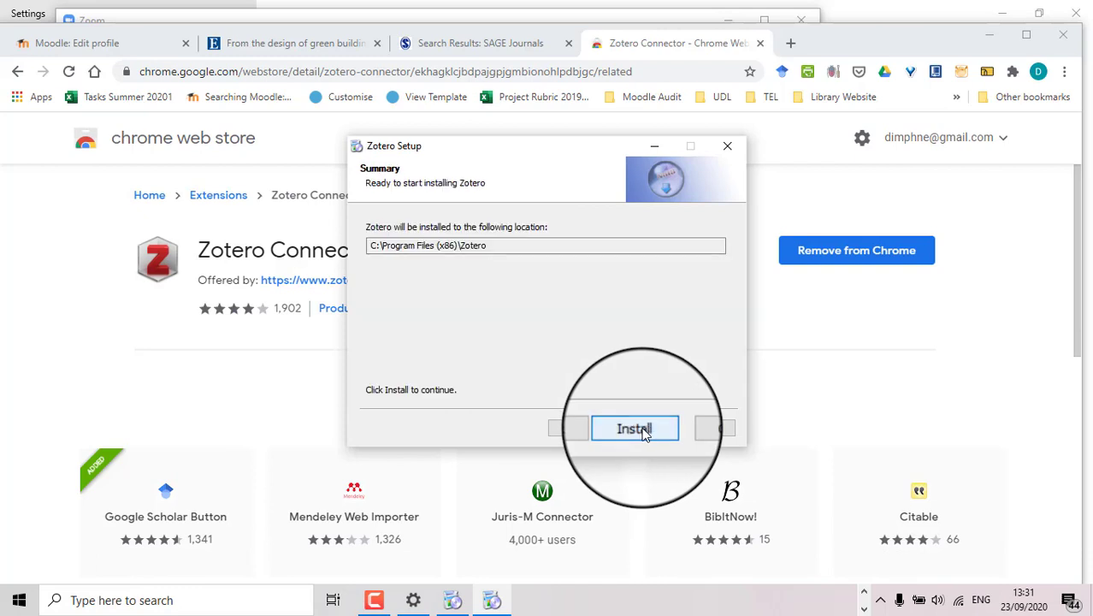
left_click(635, 428)
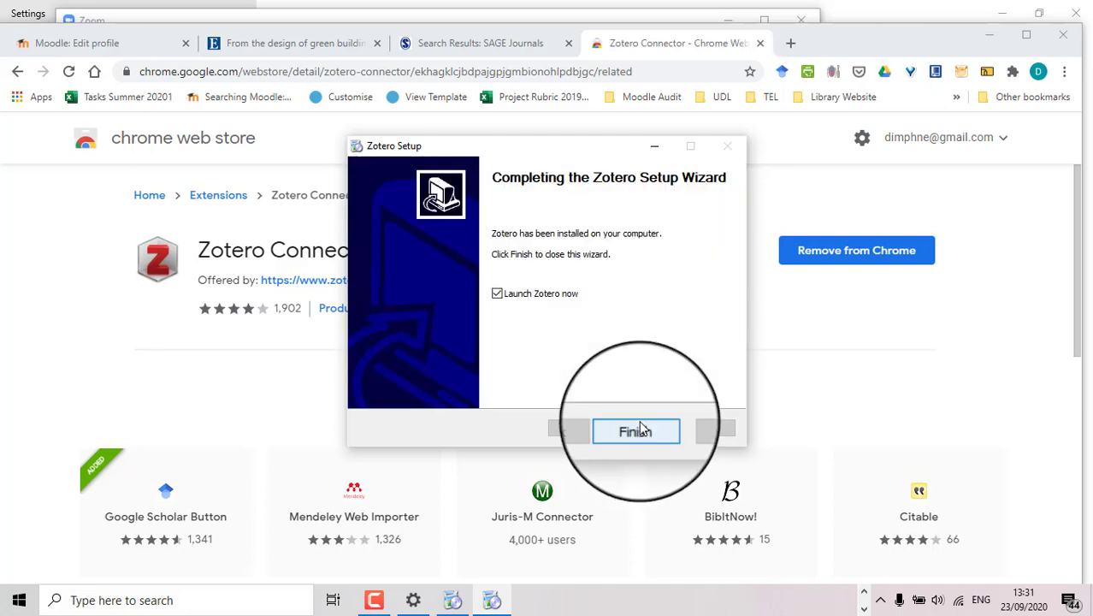
left_click(637, 431)
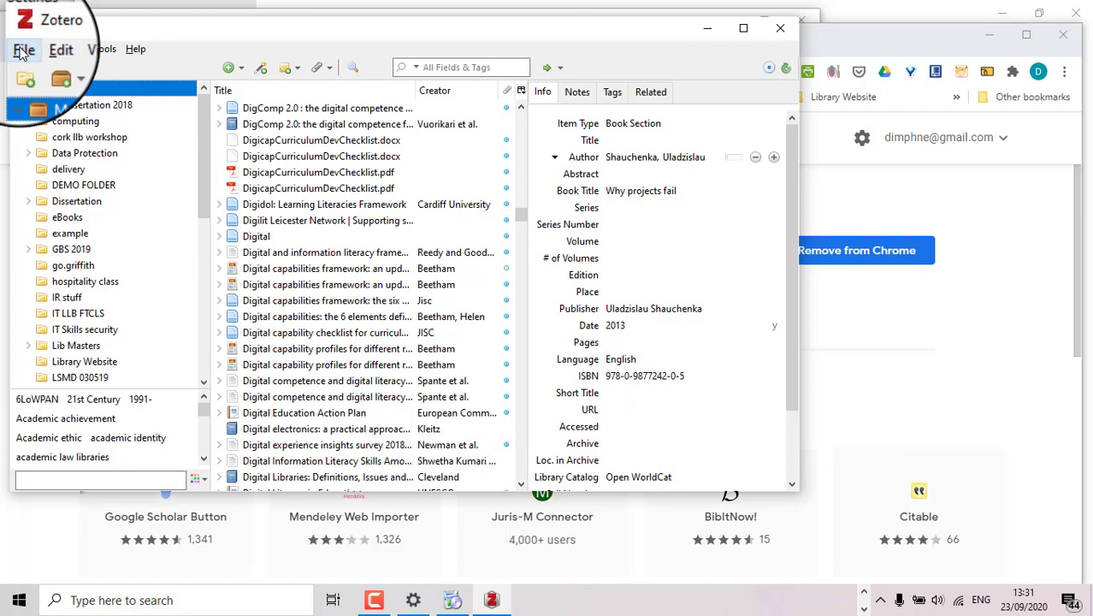
Collapse the My Library tree and unlink the account from Zotero in the sync preferences
left_click(18, 91)
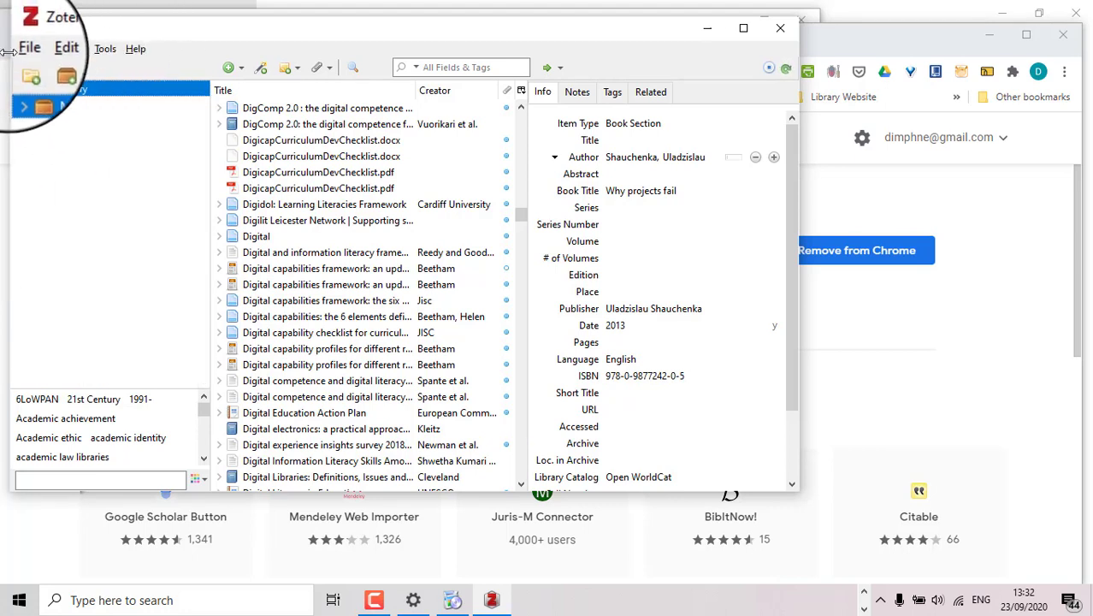
left_click(21, 50)
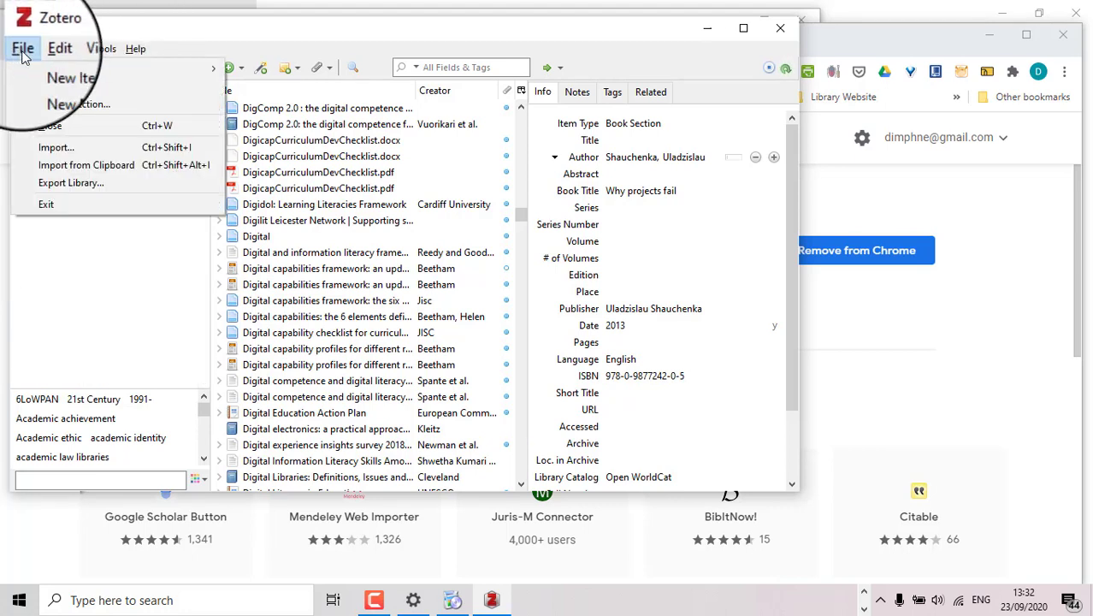
mouse_move(42, 55)
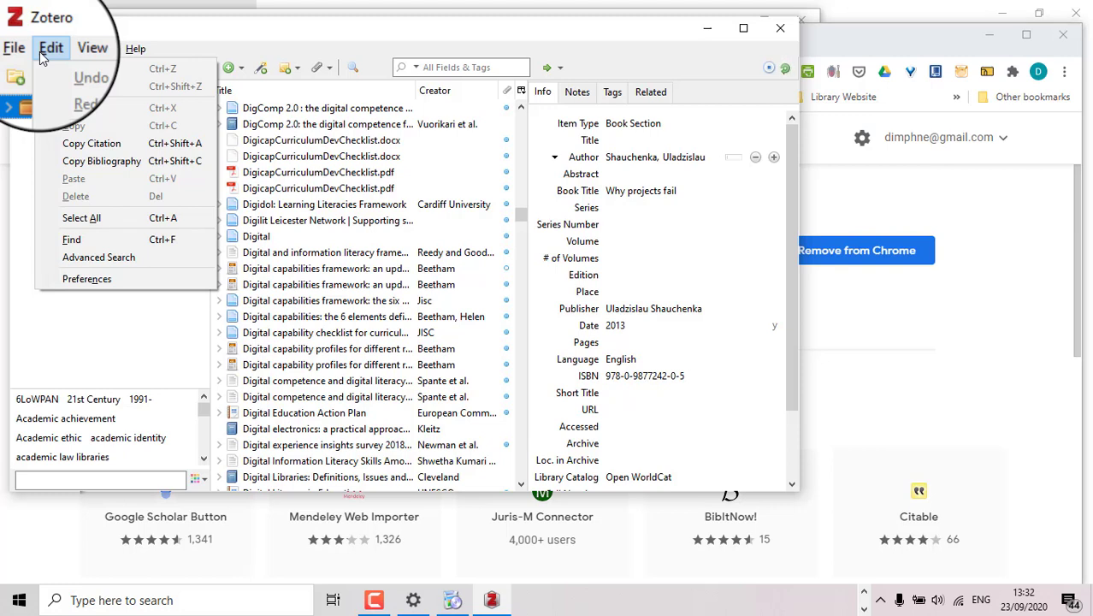
left_click(70, 280)
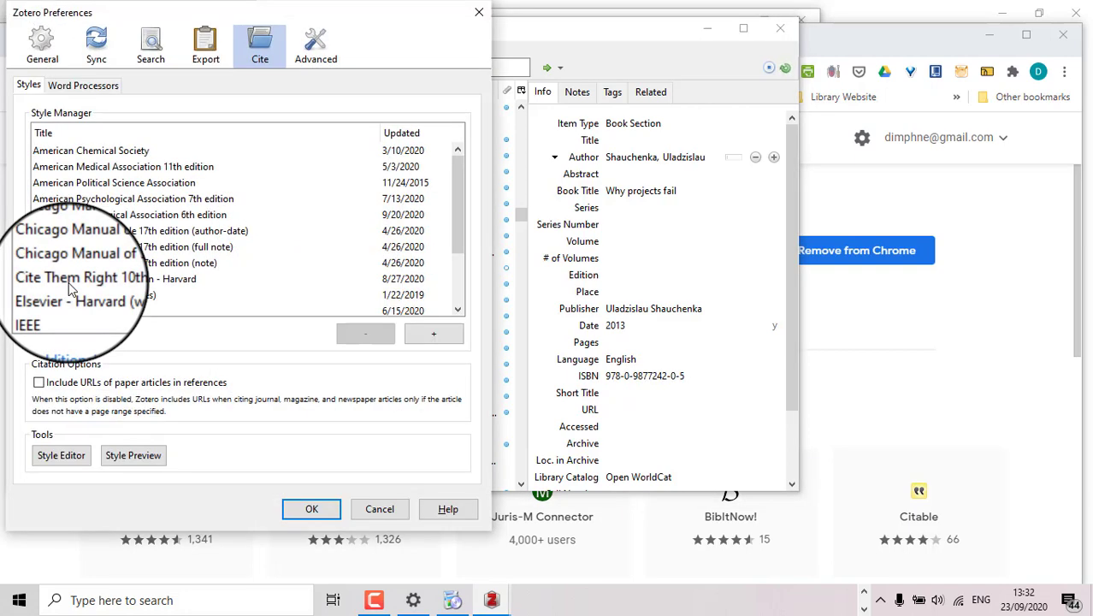
left_click(97, 43)
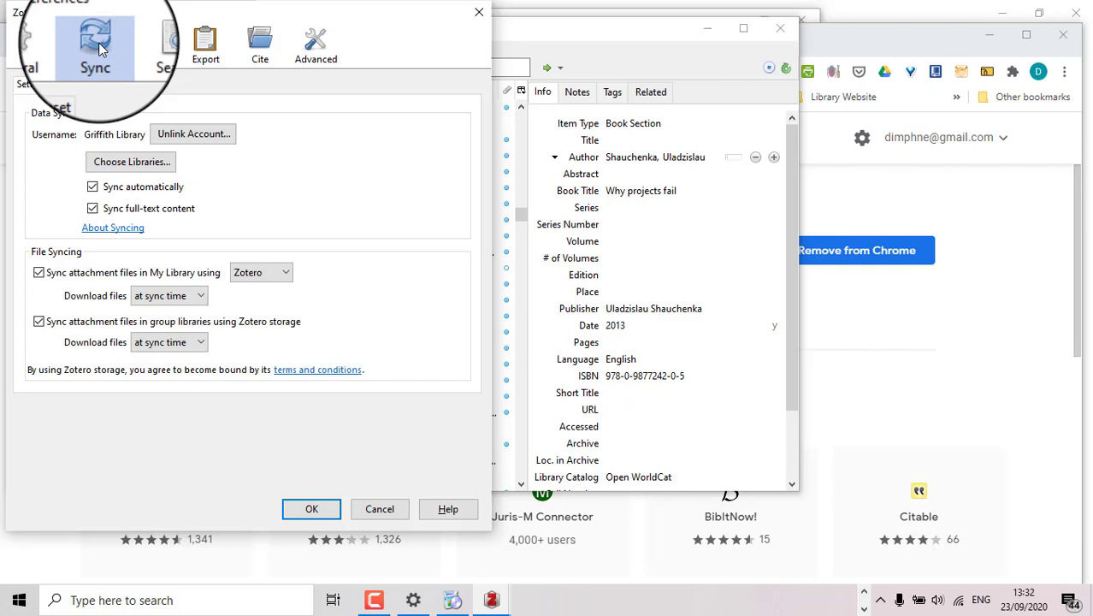
left_click(203, 133)
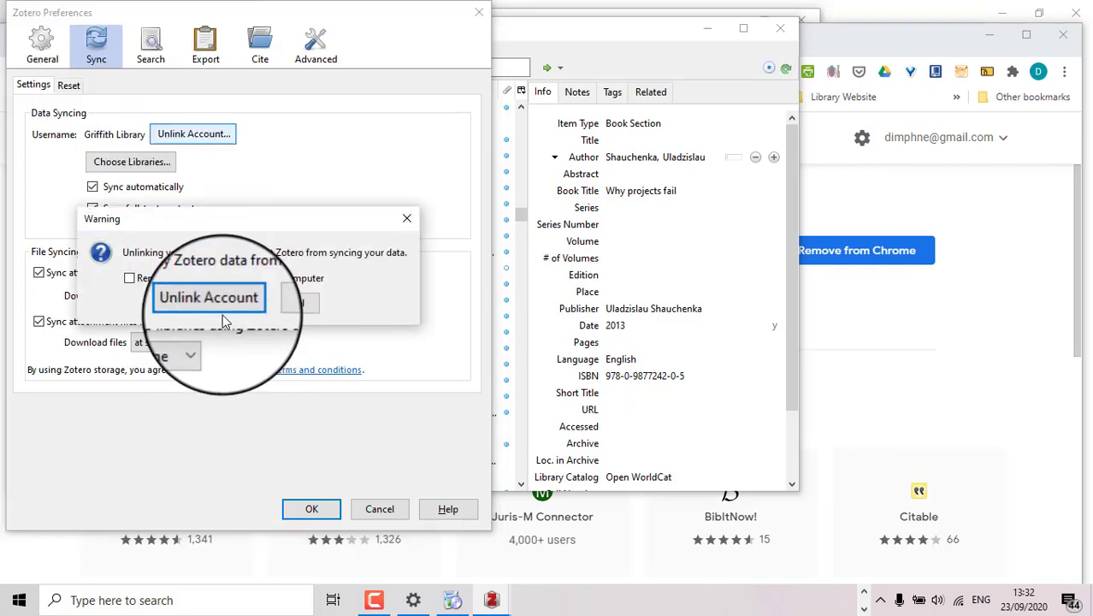
left_click(222, 306)
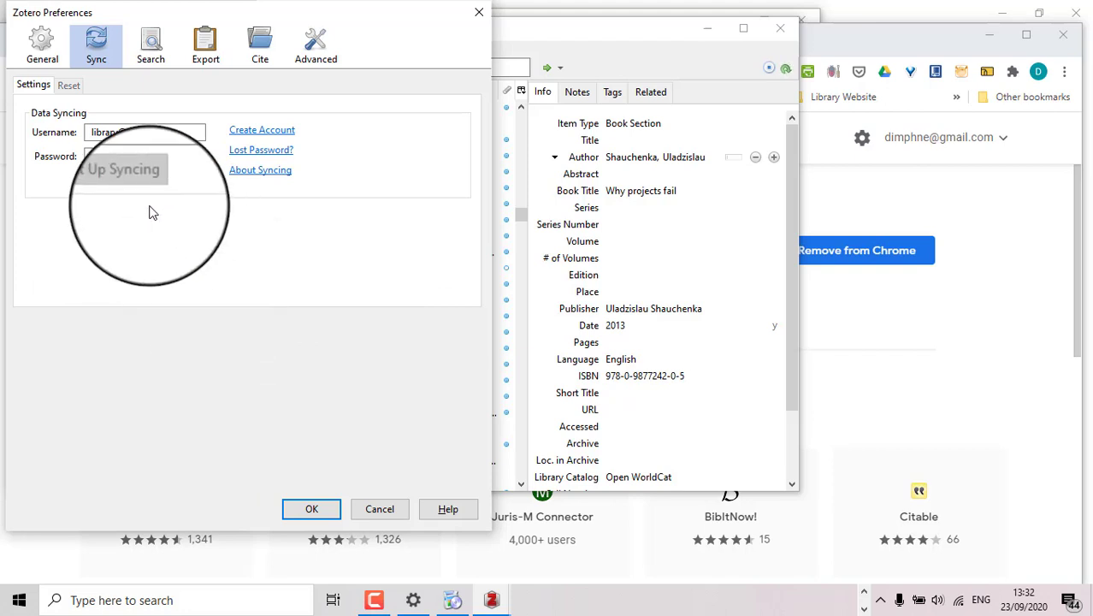
Enter the account password to set up syncing, disable attachment file syncing for My Library, and save the preferences
left_click(130, 156)
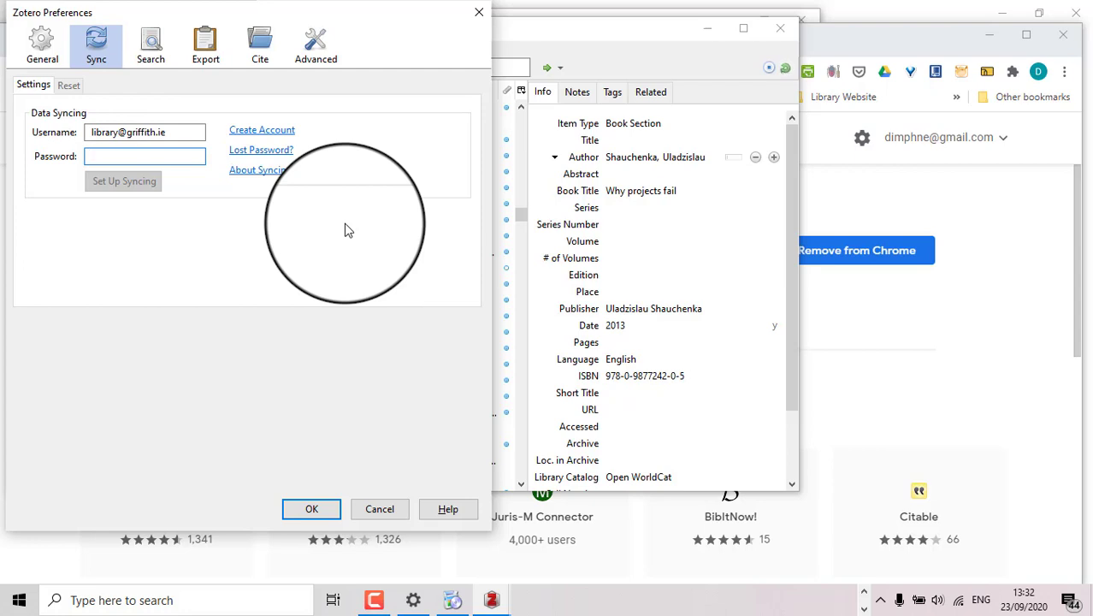
type("••••••••••")
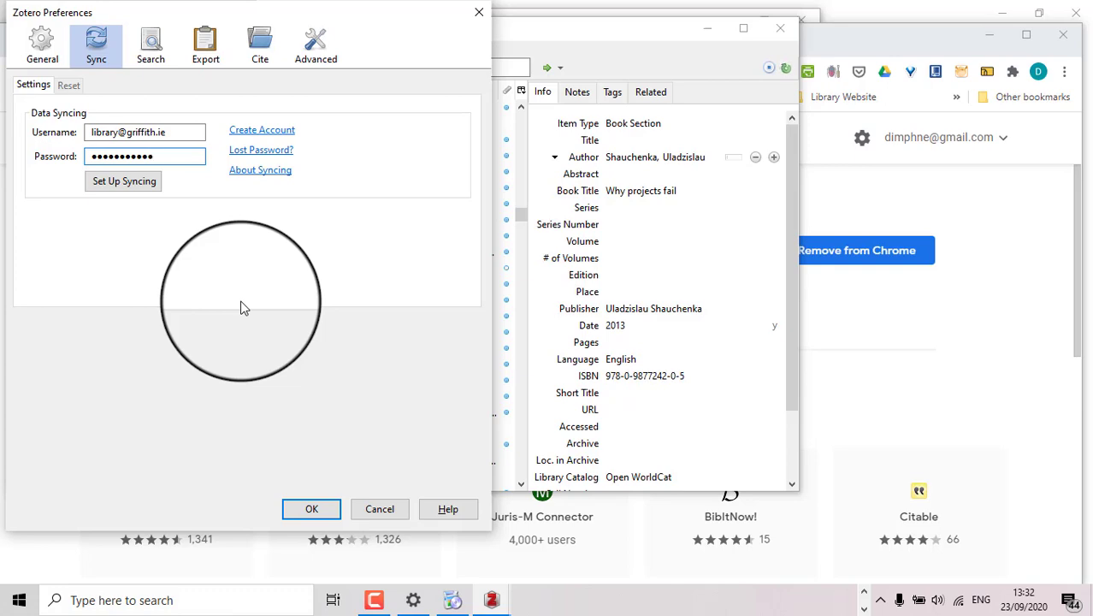
key("Return")
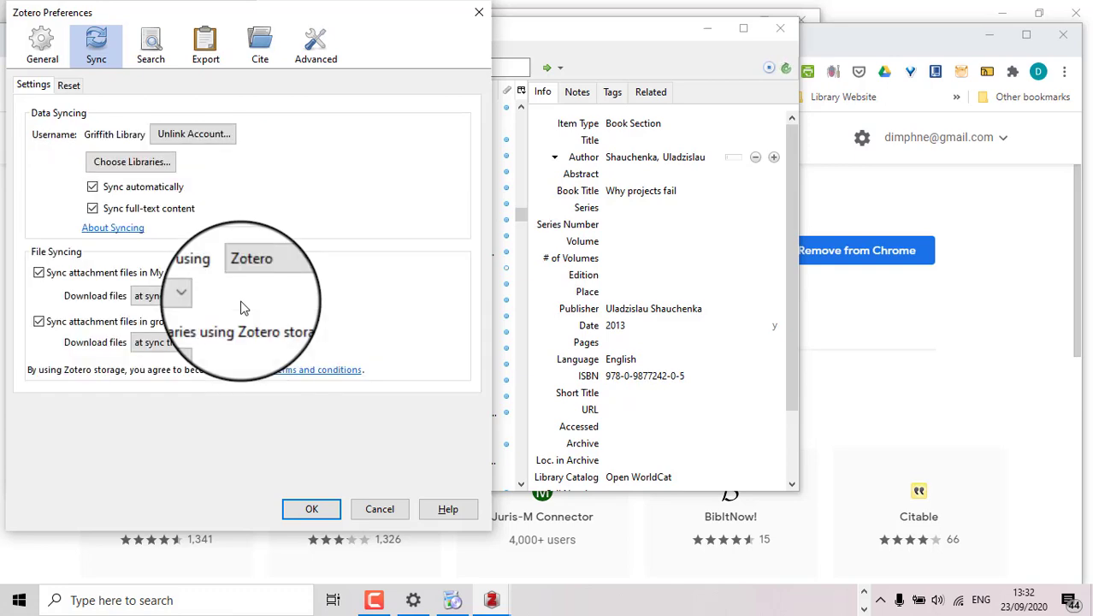
left_click(313, 513)
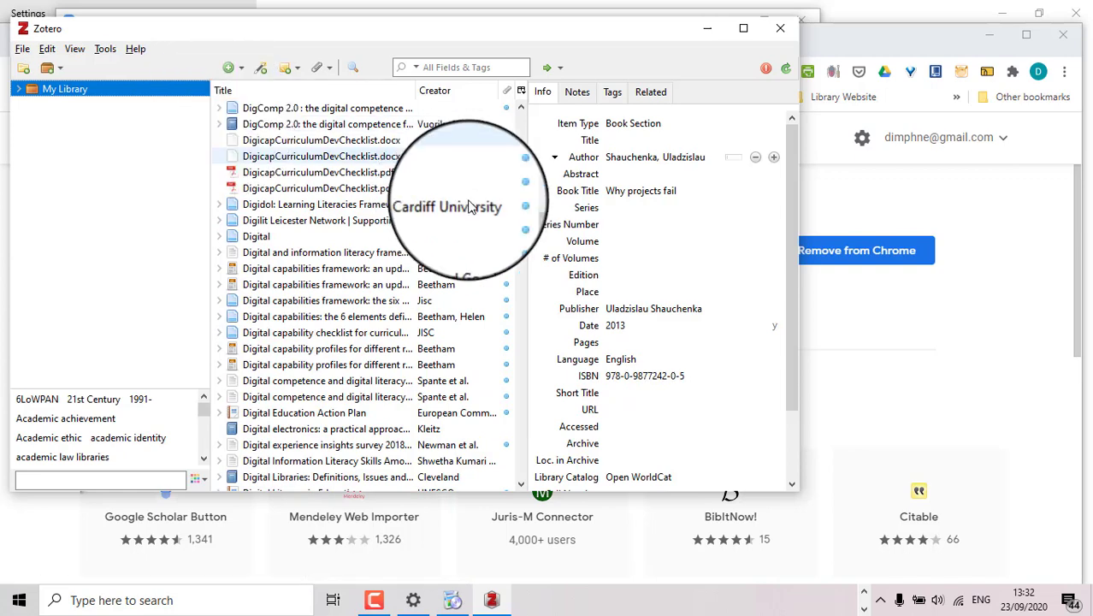
Search the style repository for Griffith, install the Griffith College - Harvard citation style, and save the preferences
left_click(524, 216)
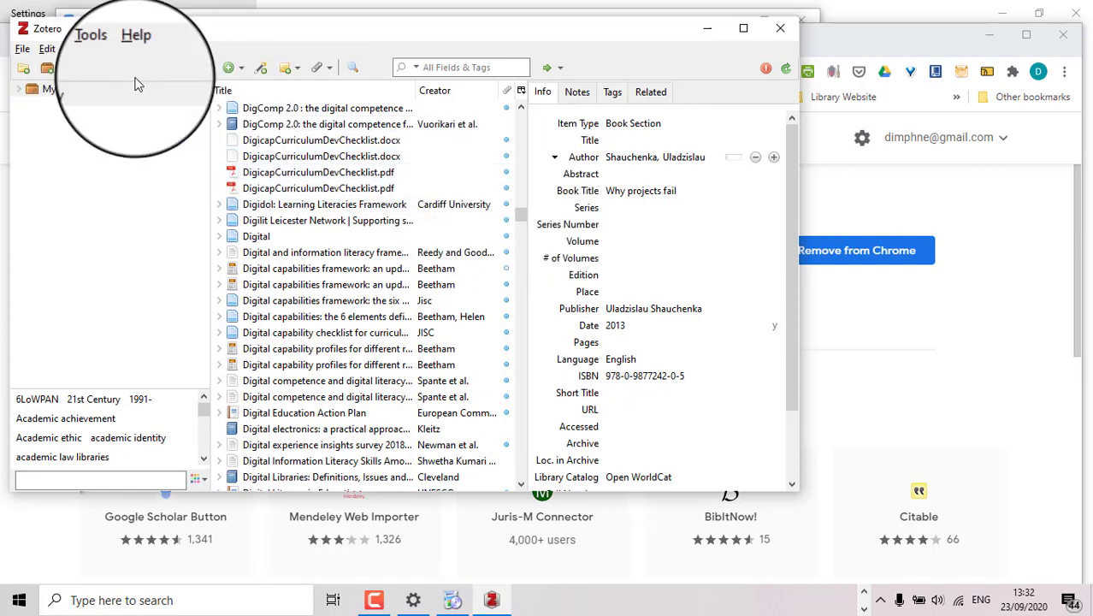
left_click(47, 48)
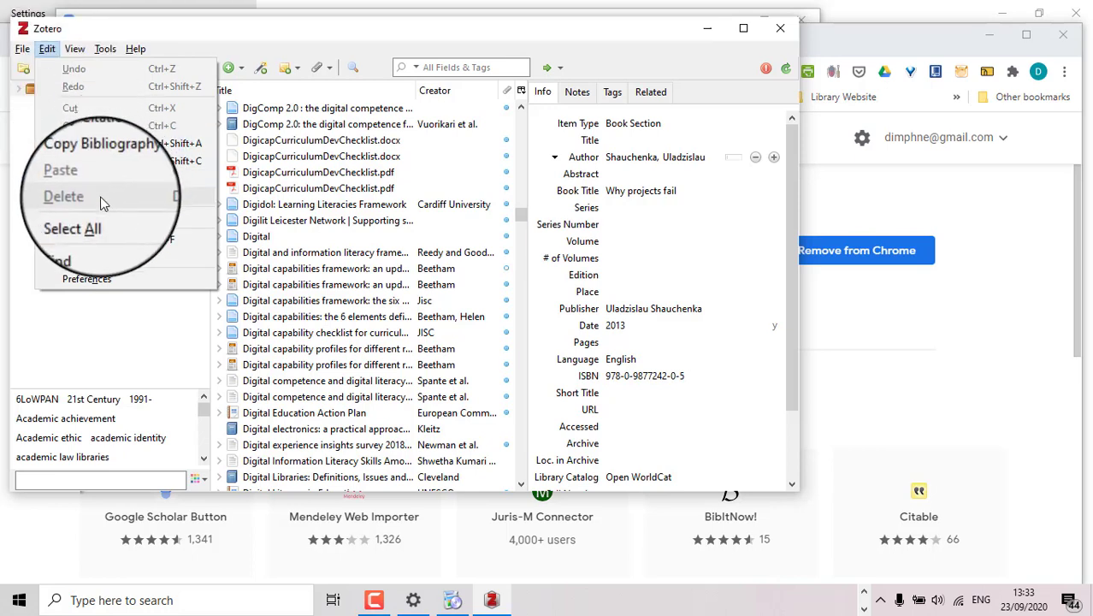
left_click(97, 288)
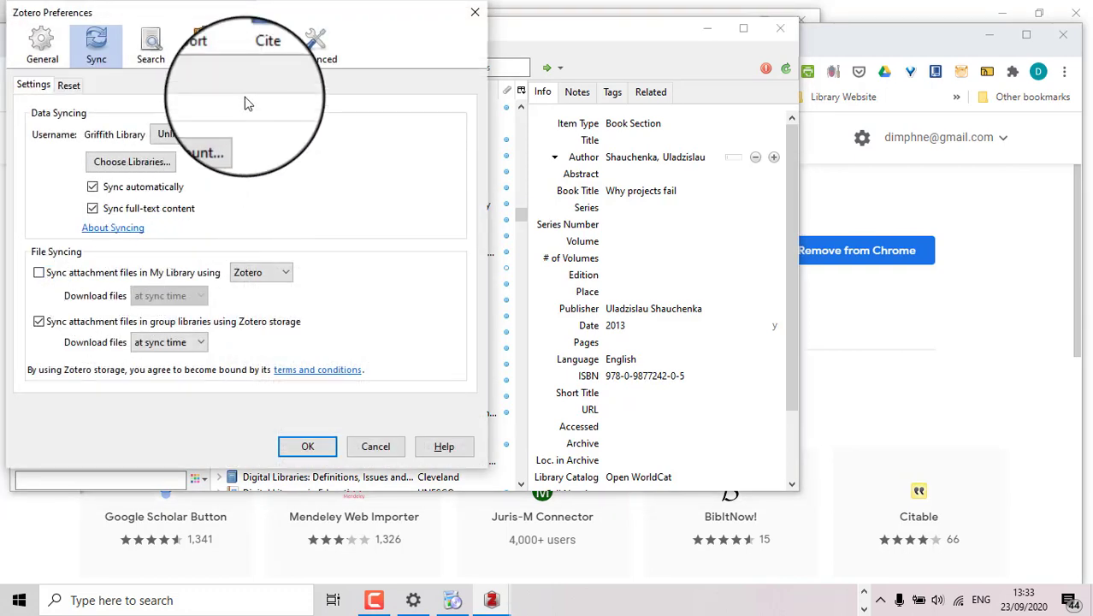
left_click(253, 49)
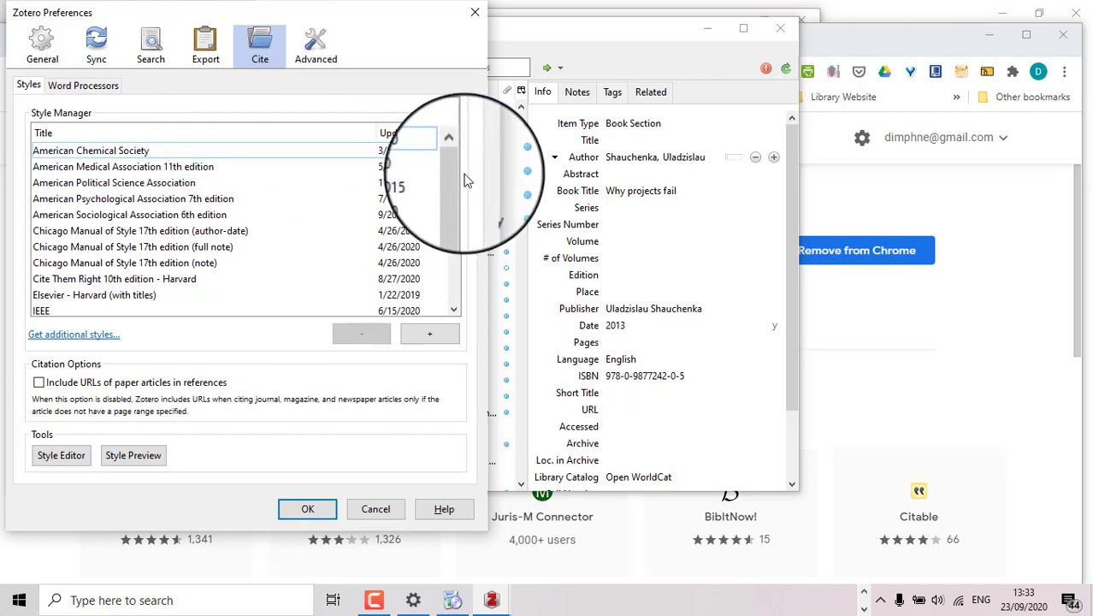
left_click(80, 340)
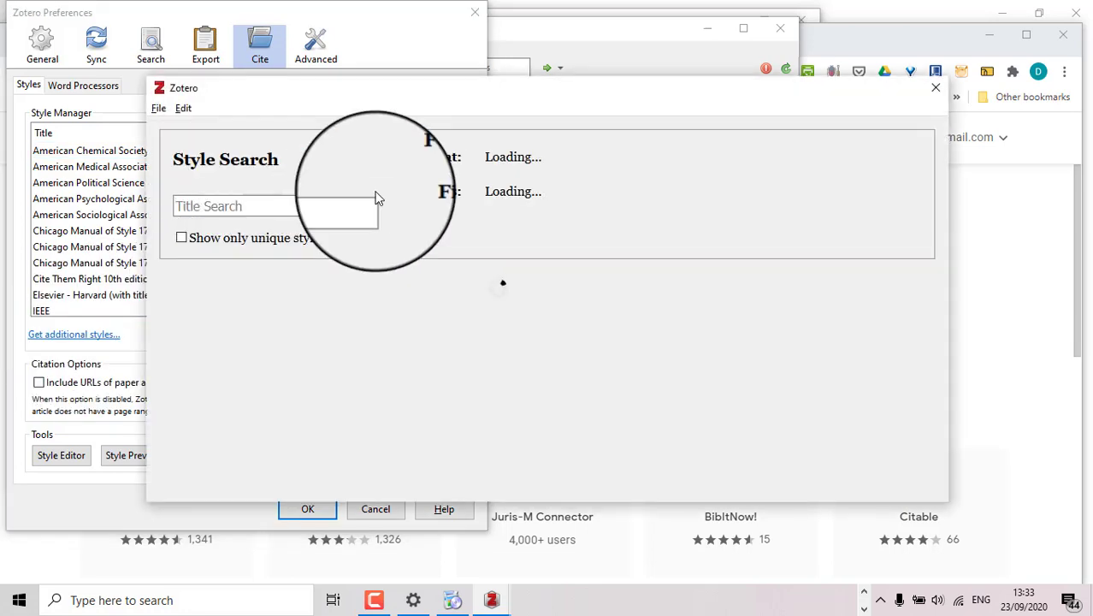
type("Griff")
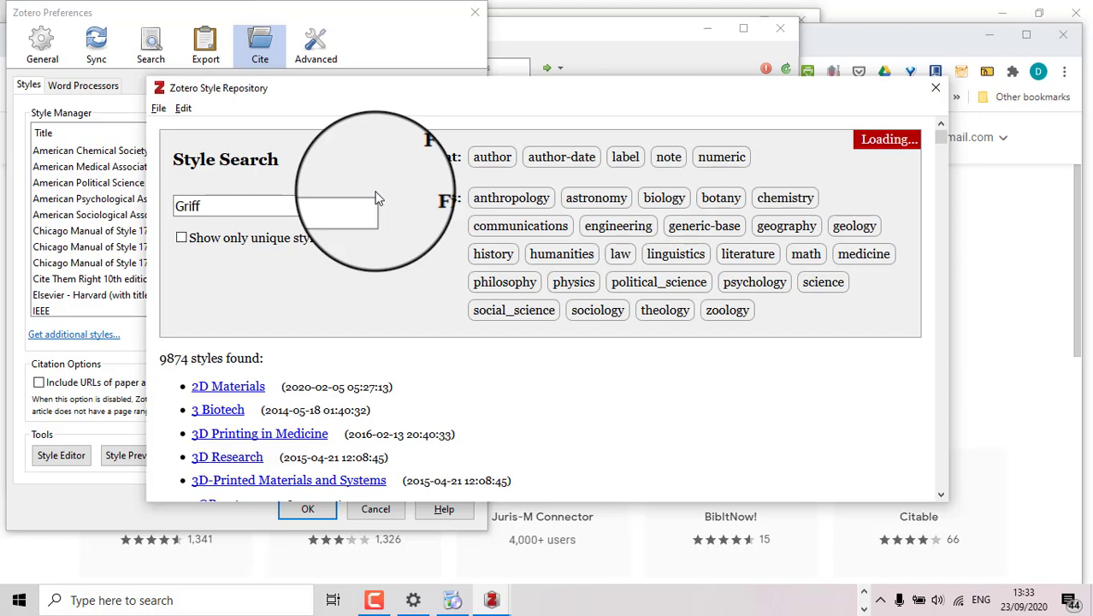
type("ith")
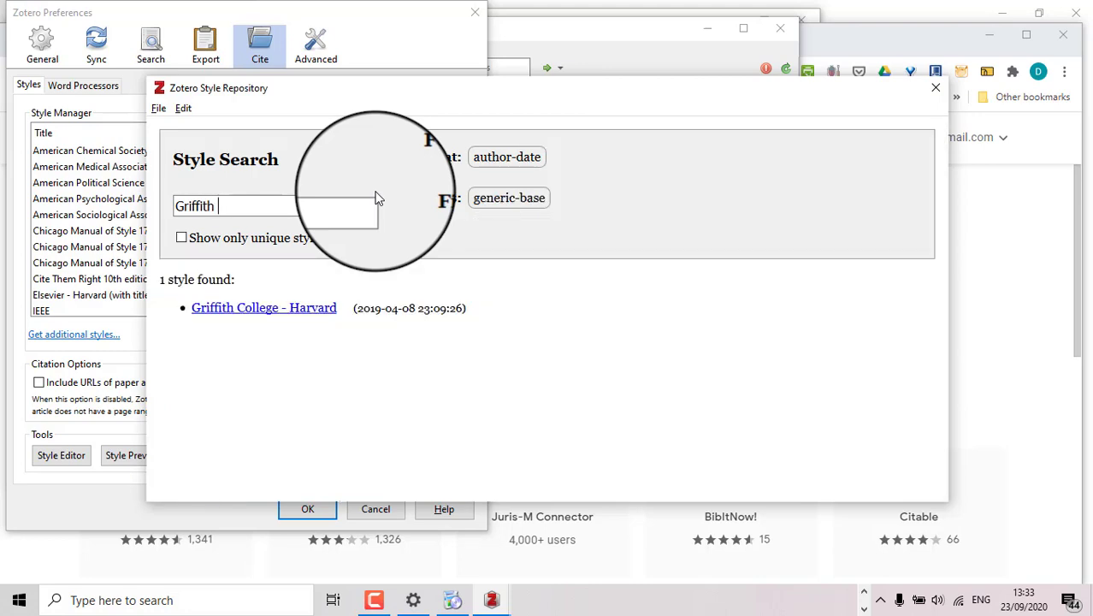
mouse_move(271, 323)
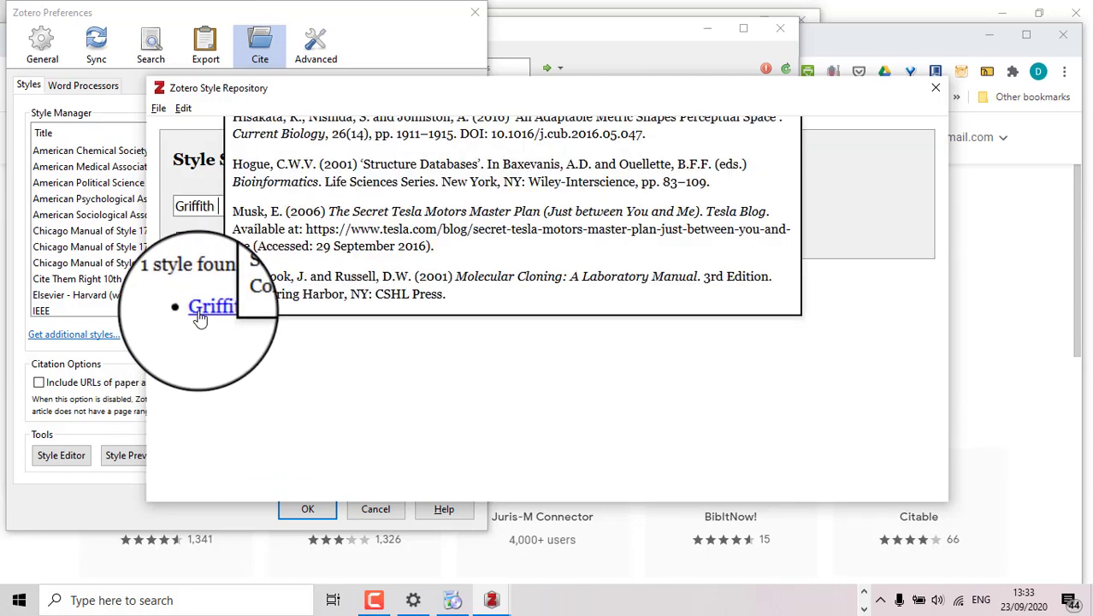
left_click(200, 308)
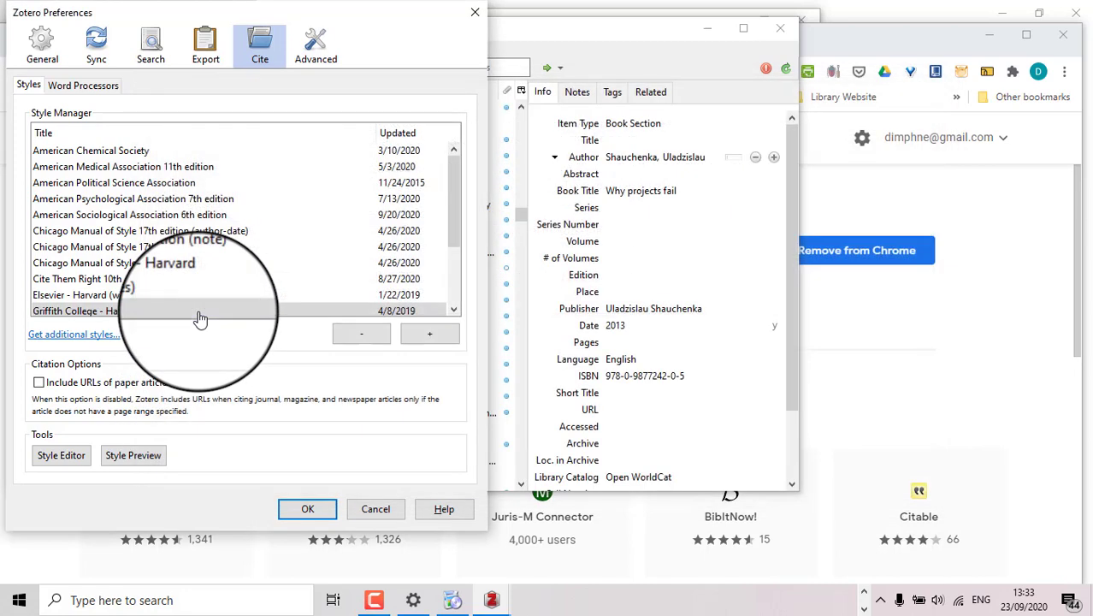
left_click(307, 509)
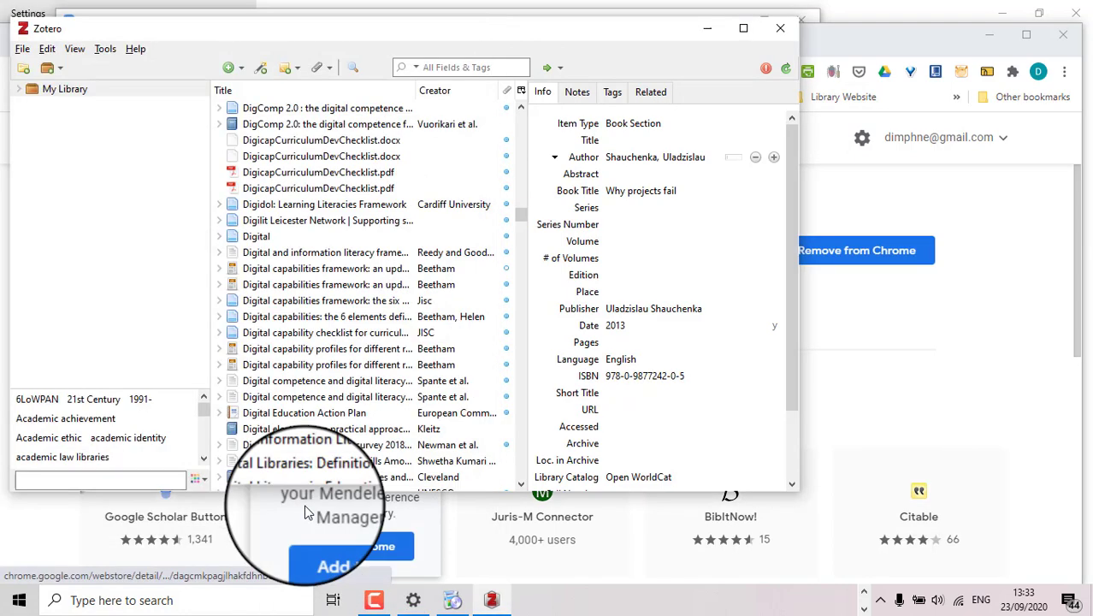